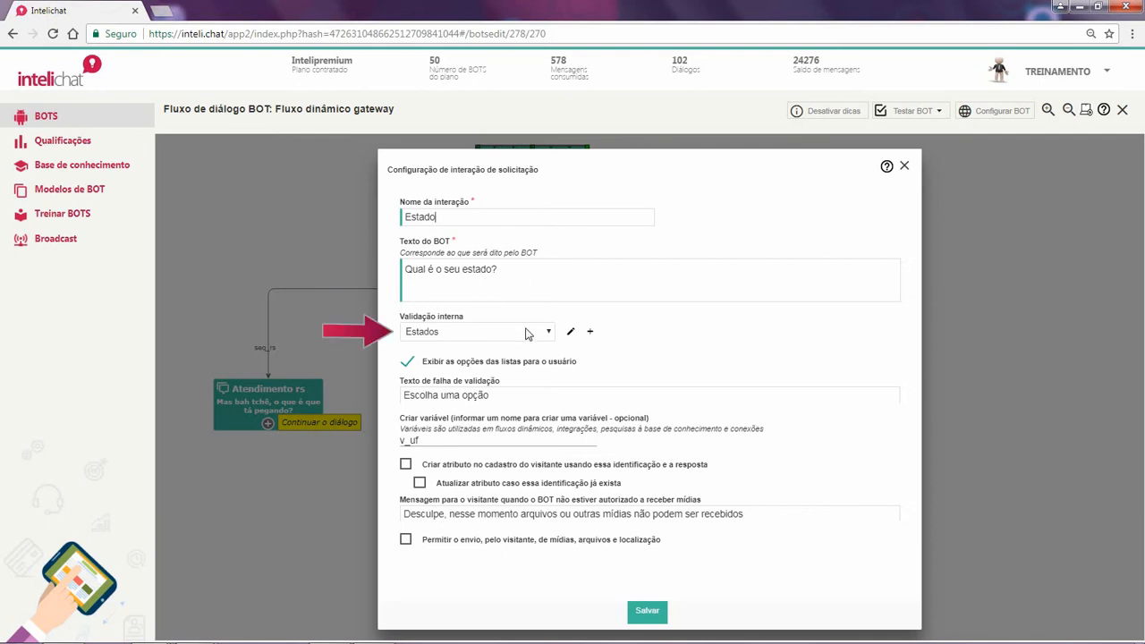
- Review the Estados validation list used by the Estado interaction, closing both the list and the interaction's configuration without changes
{"action": "left_click", "coordinate": [571, 332]}
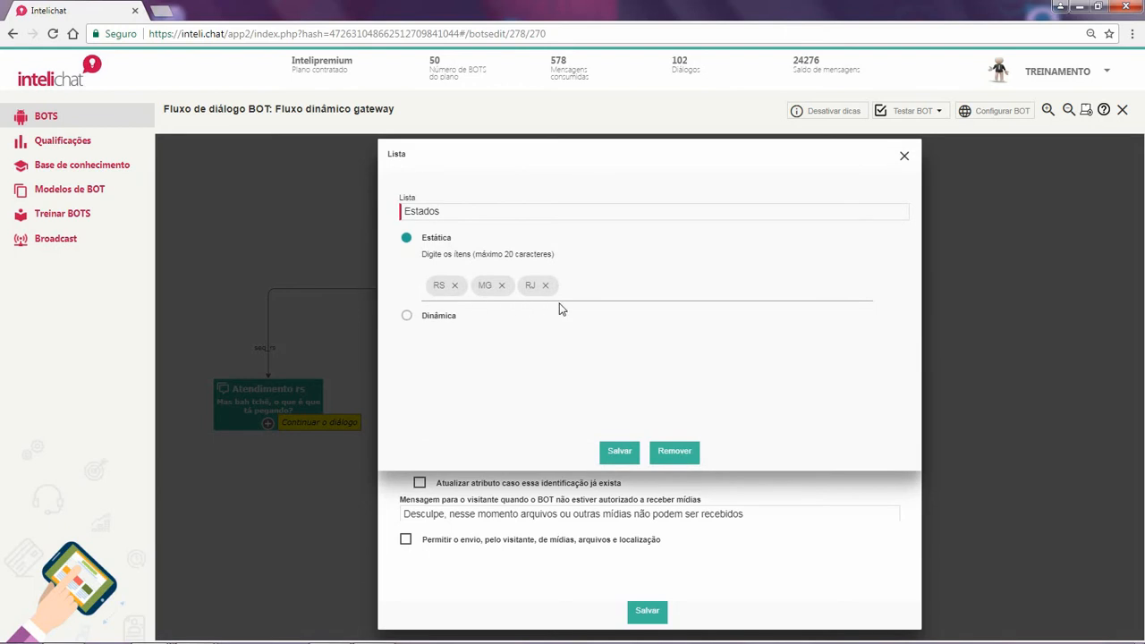
{"action": "left_click", "coordinate": [903, 157]}
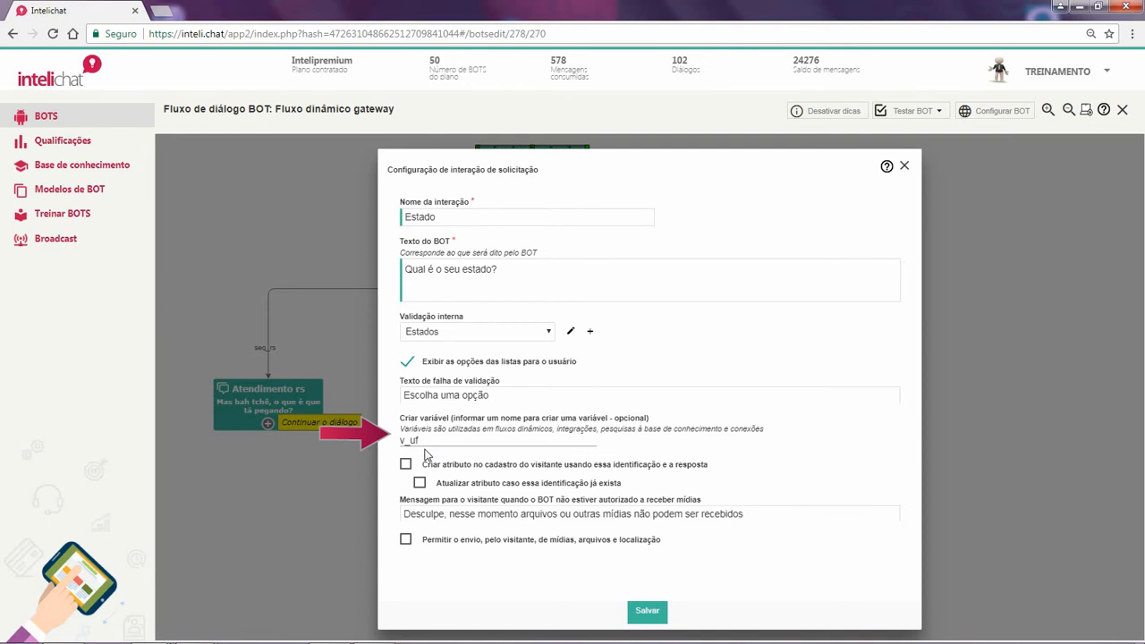
{"action": "left_click", "coordinate": [903, 167]}
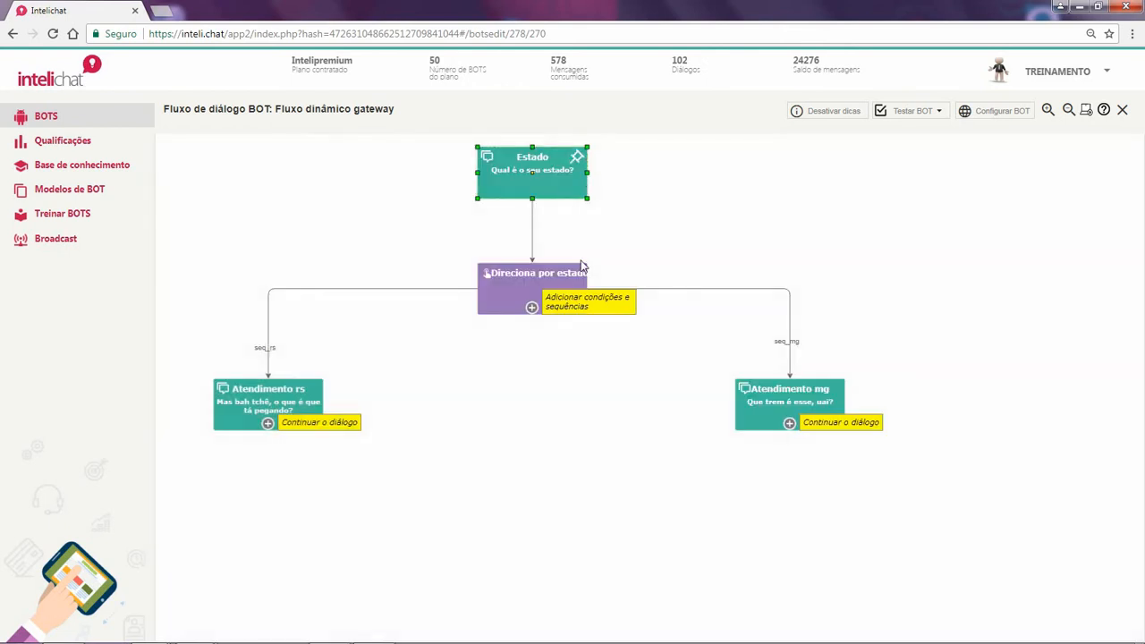
- Inspect the conditional branching settings of the "Direciona por estado" gateway, including the variable it compares, and close them unchanged
{"action": "left_click", "coordinate": [510, 280]}
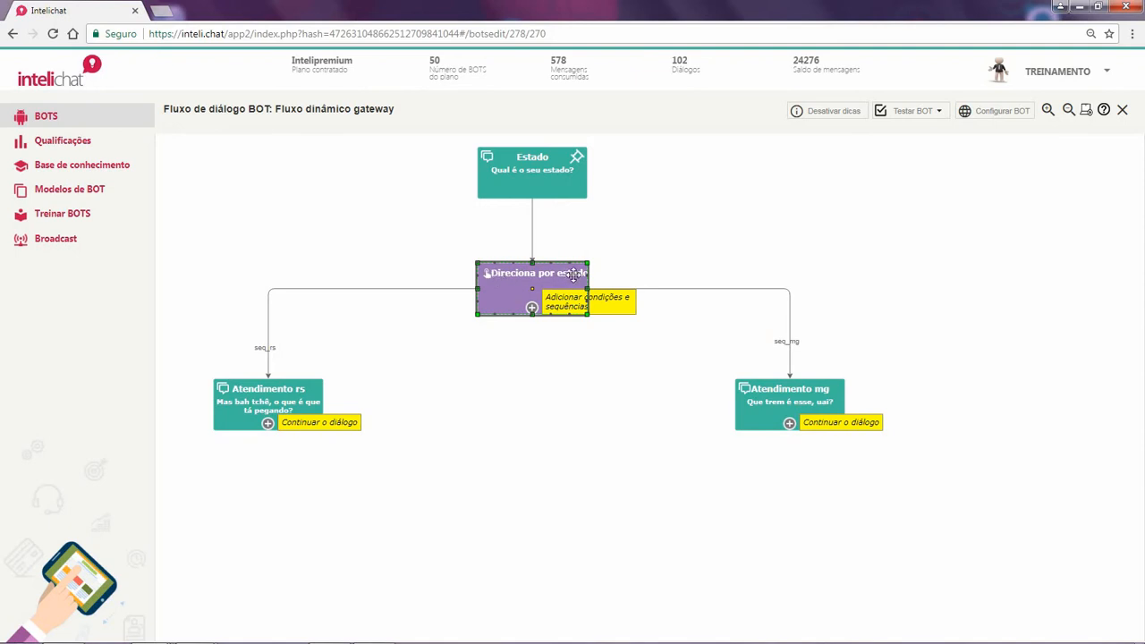
{"action": "right_click", "coordinate": [506, 276]}
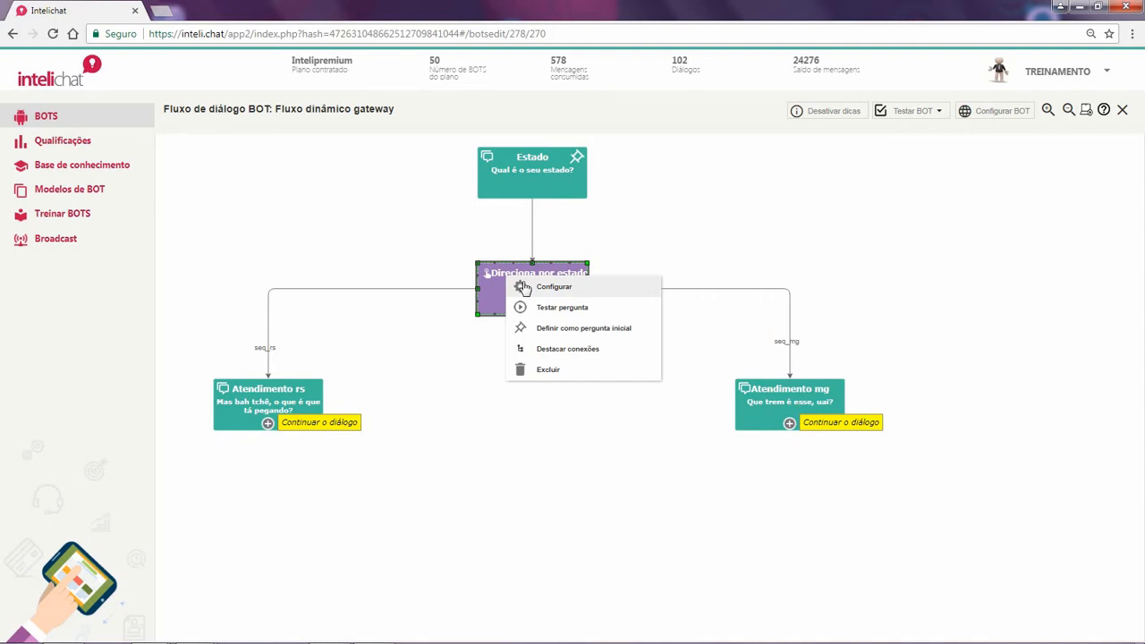
{"action": "left_click", "coordinate": [543, 288]}
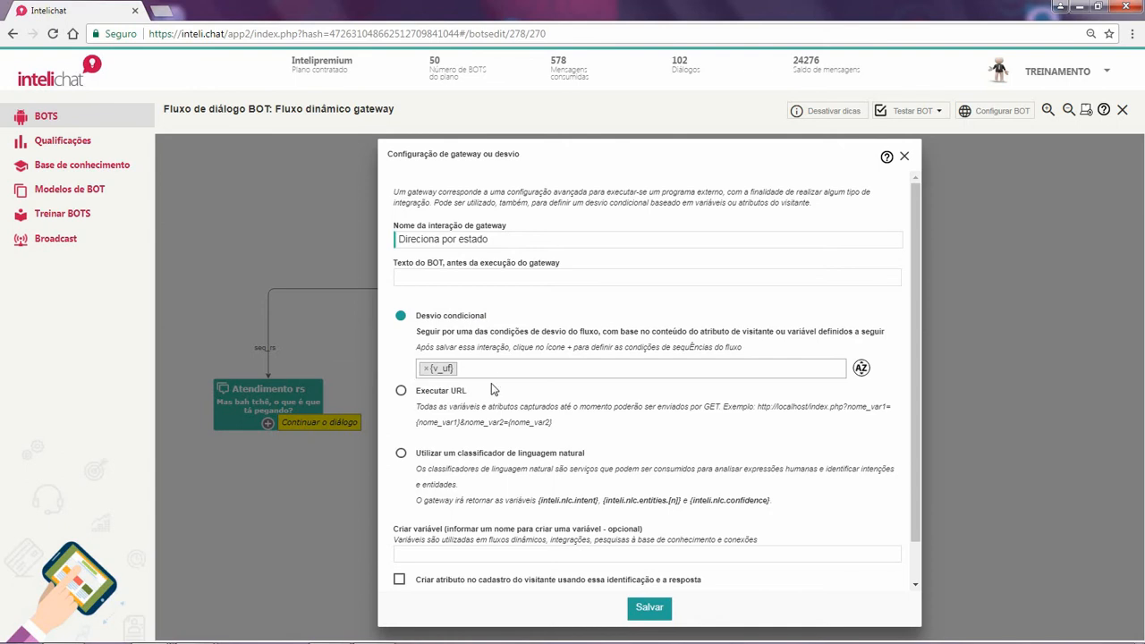
{"action": "left_click", "coordinate": [904, 156]}
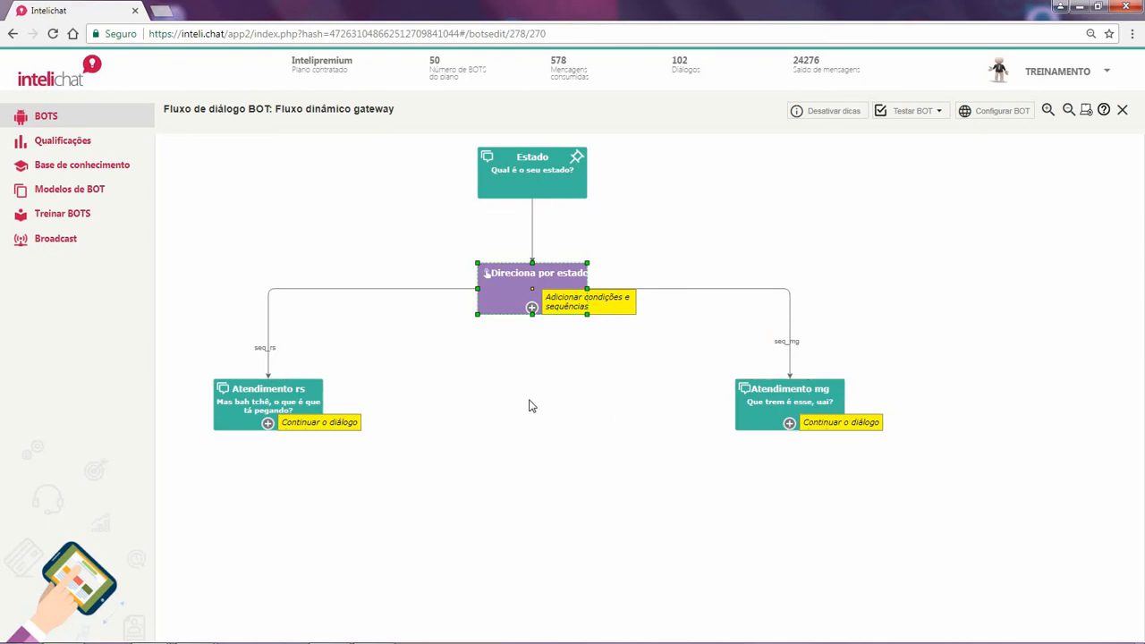
- Review the seq_rs sequence condition and the configuration of the "Atendimento rs" interaction it leads to
{"action": "left_click", "coordinate": [398, 289]}
{"action": "right_click", "coordinate": [398, 289]}
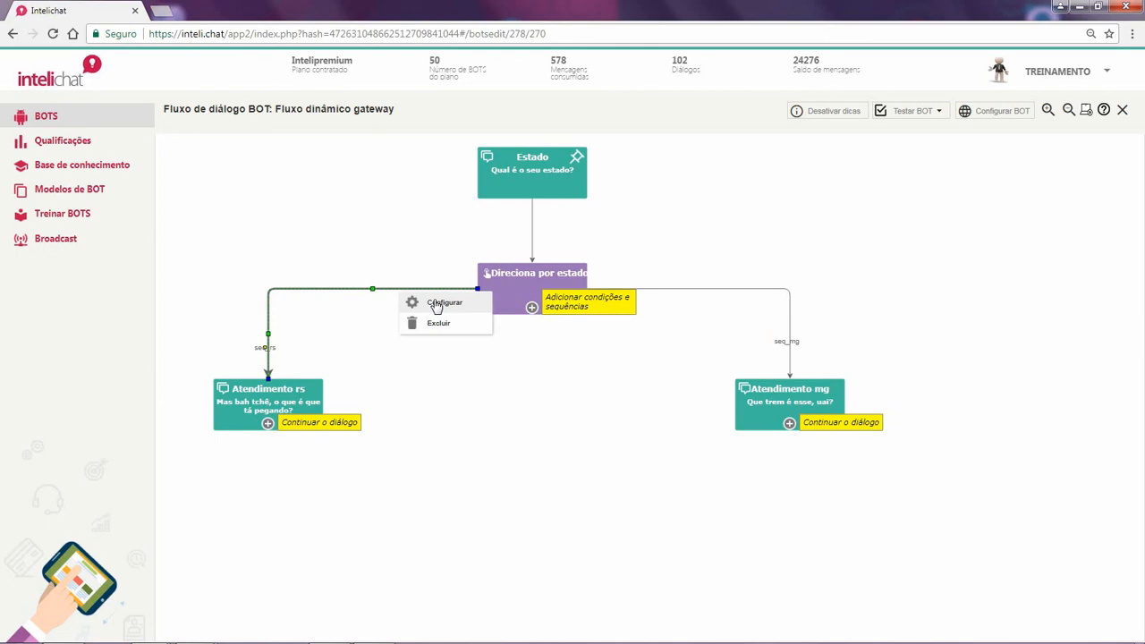
{"action": "left_click", "coordinate": [438, 306]}
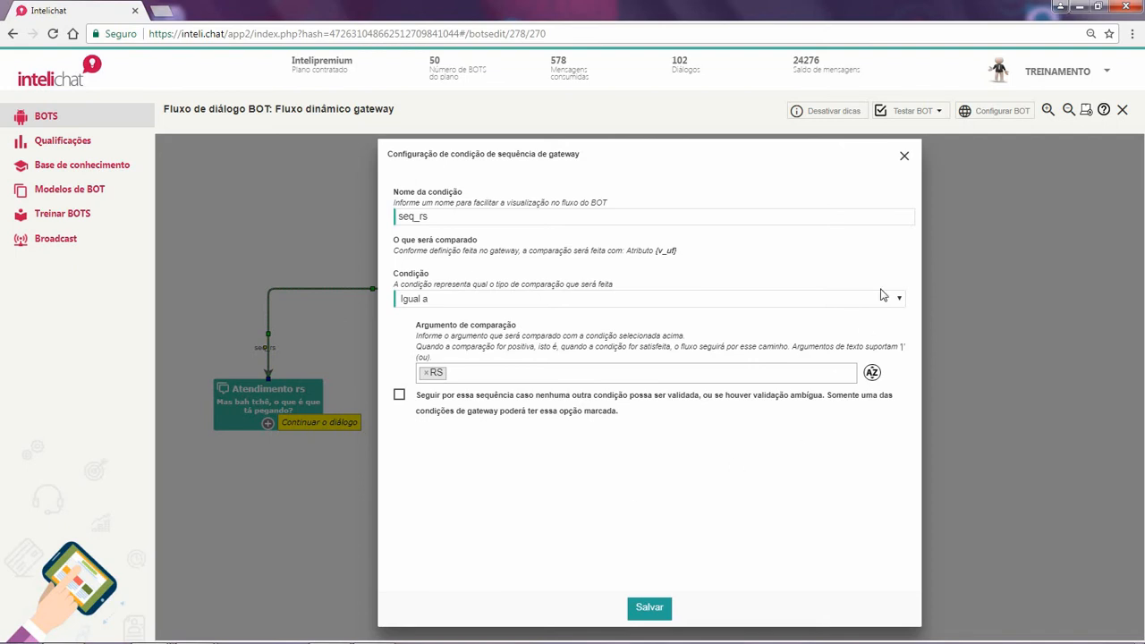
{"action": "left_click", "coordinate": [903, 161]}
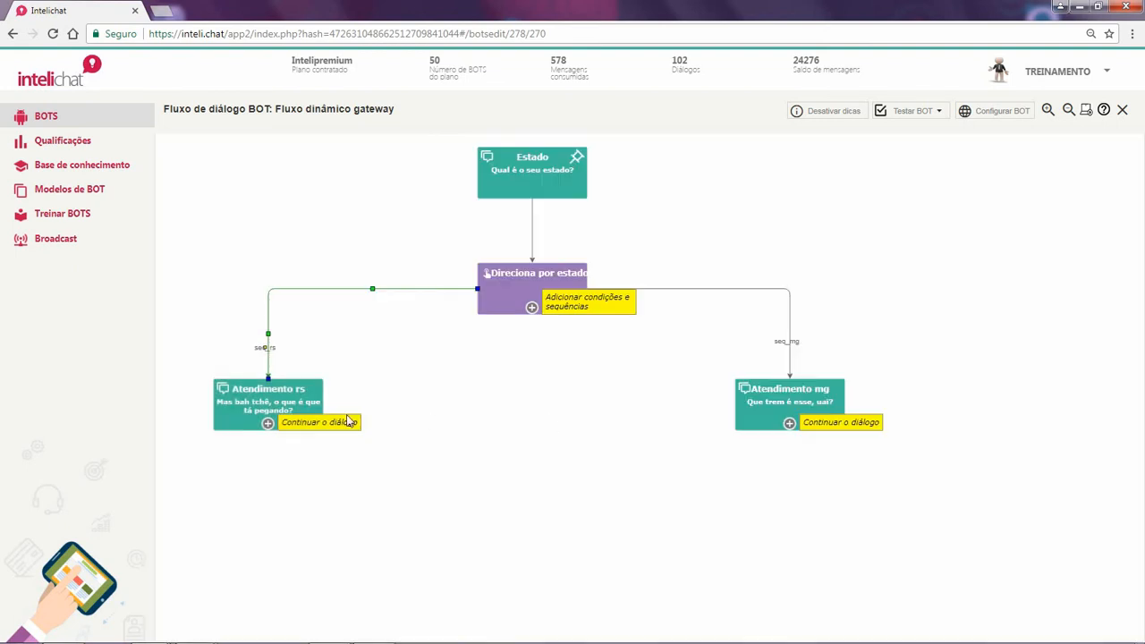
{"action": "right_click", "coordinate": [260, 403]}
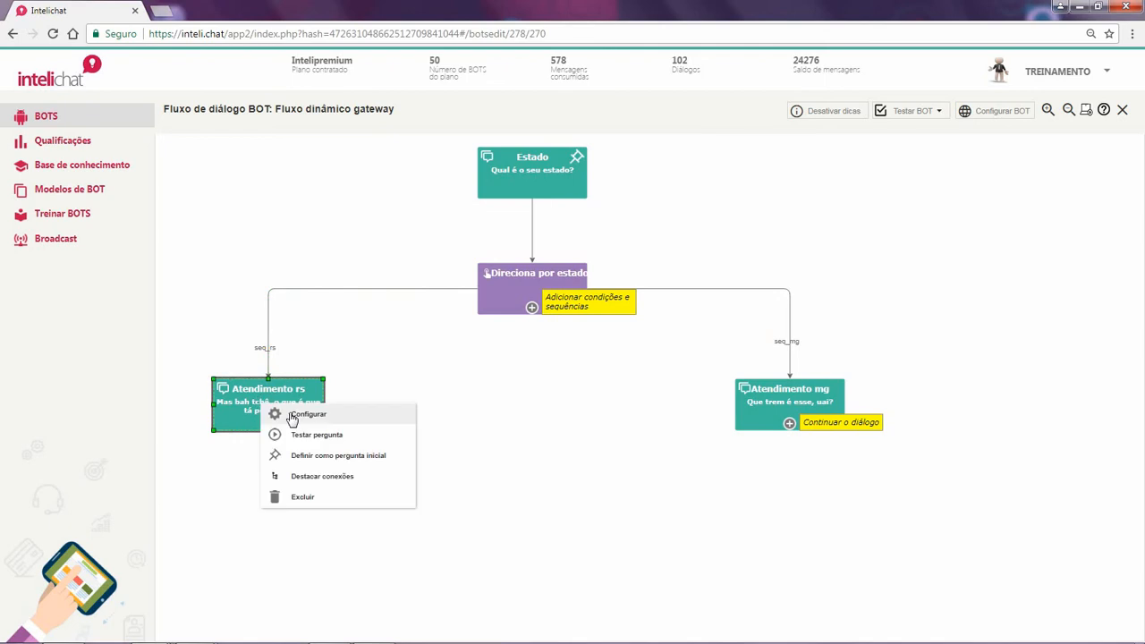
{"action": "left_click", "coordinate": [304, 414]}
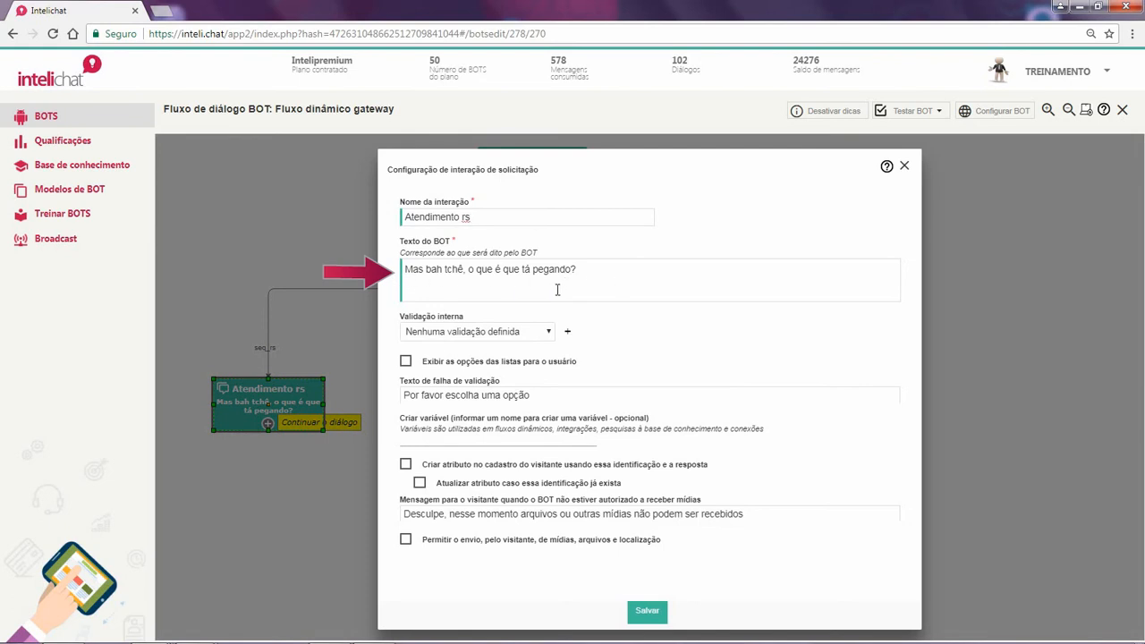
{"action": "left_click", "coordinate": [903, 165]}
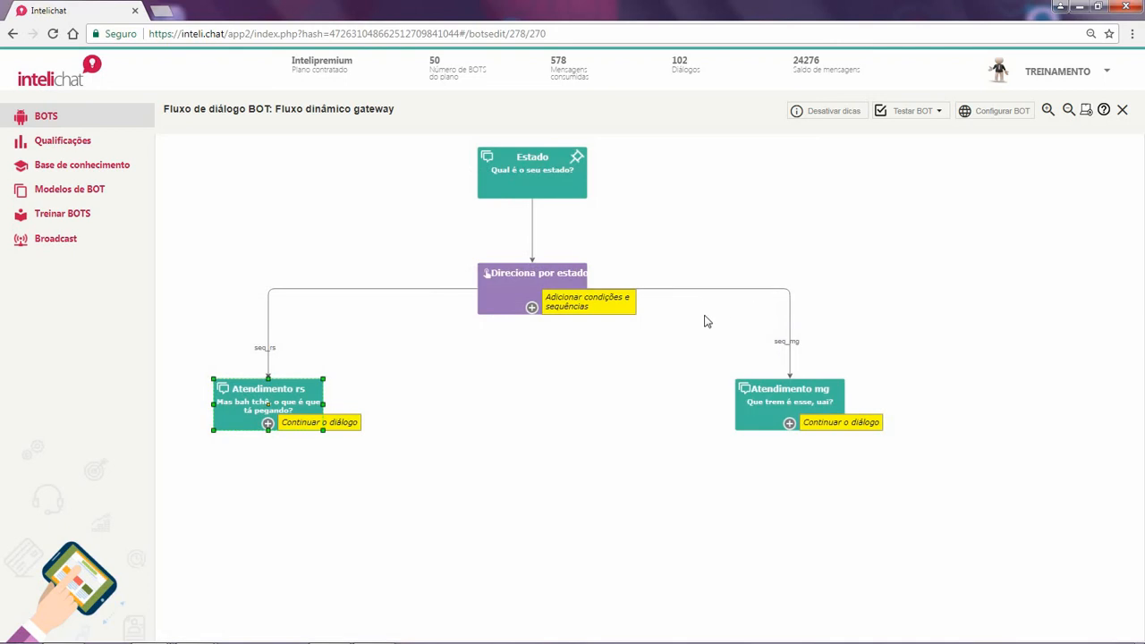
- Review the seq_mg sequence condition and the configuration of the "Atendimento mg" interaction it leads to
{"action": "left_click", "coordinate": [699, 288]}
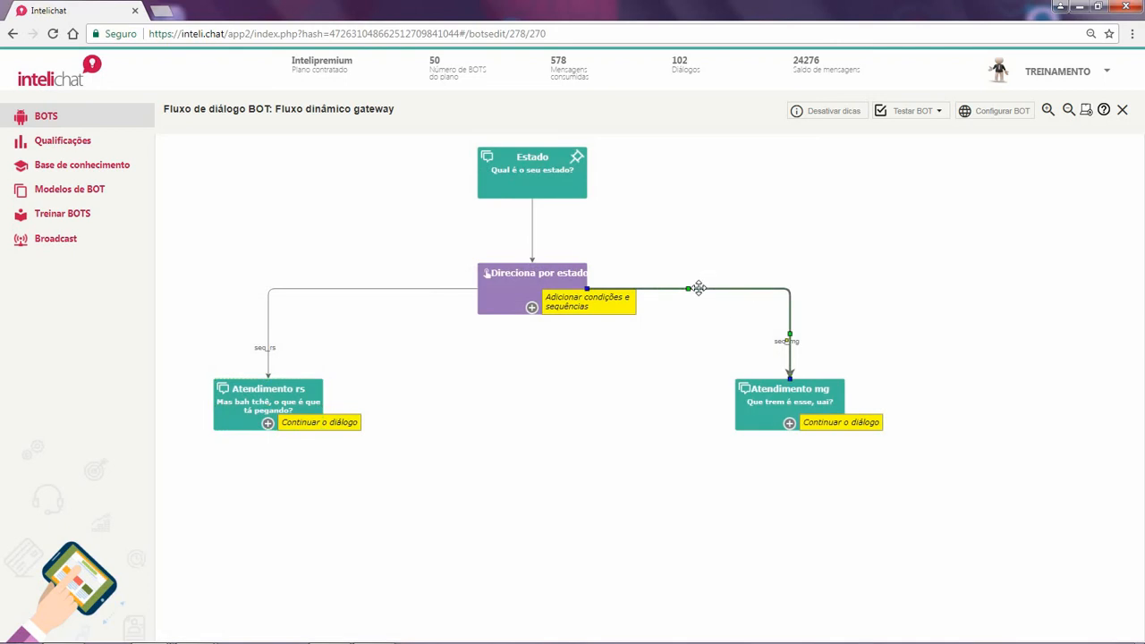
{"action": "right_click", "coordinate": [699, 289]}
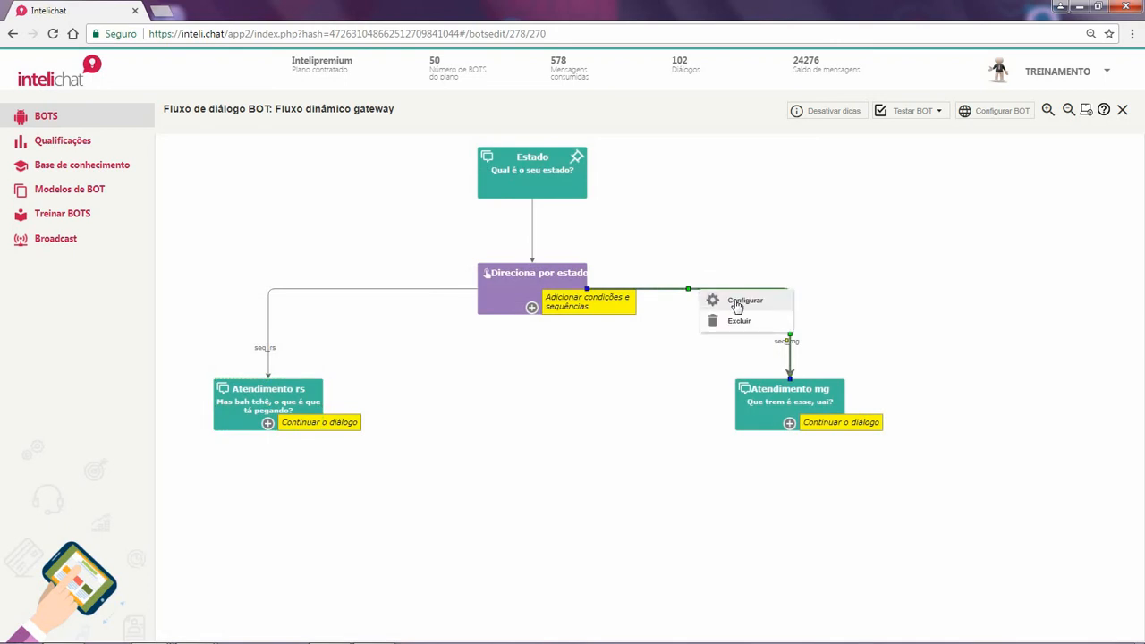
{"action": "left_click", "coordinate": [738, 304]}
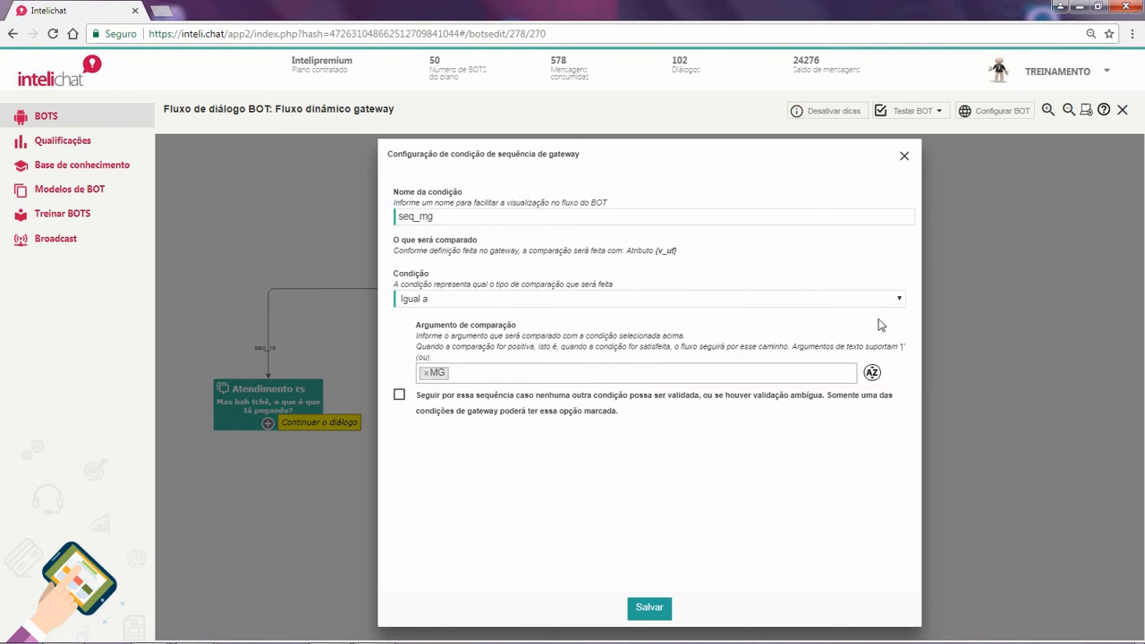
{"action": "left_click", "coordinate": [905, 159]}
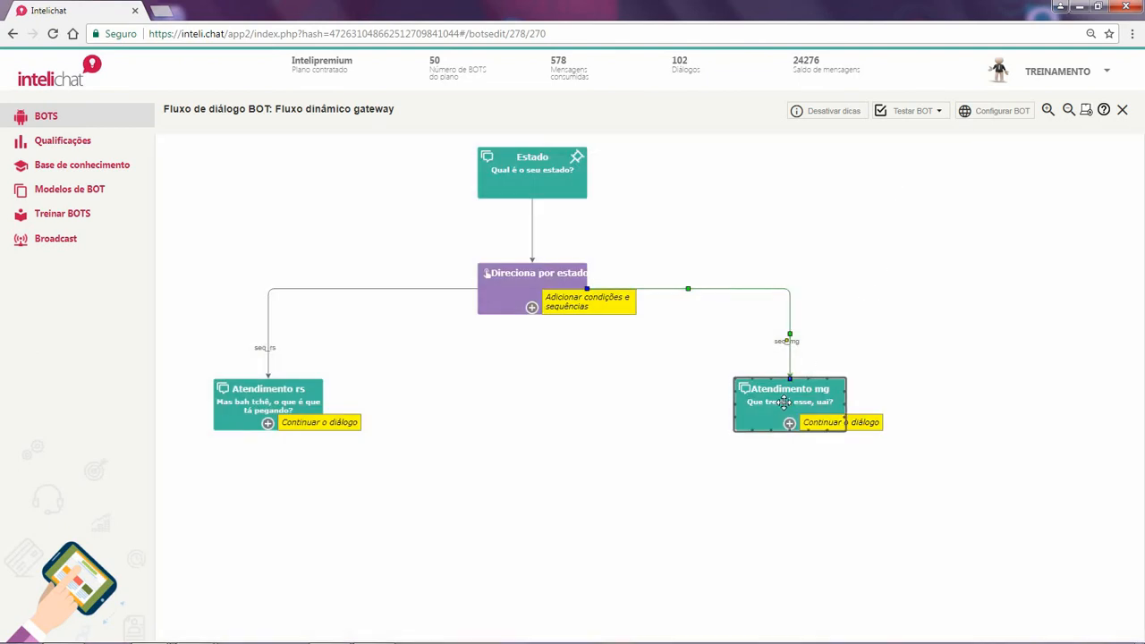
{"action": "left_click", "coordinate": [784, 403]}
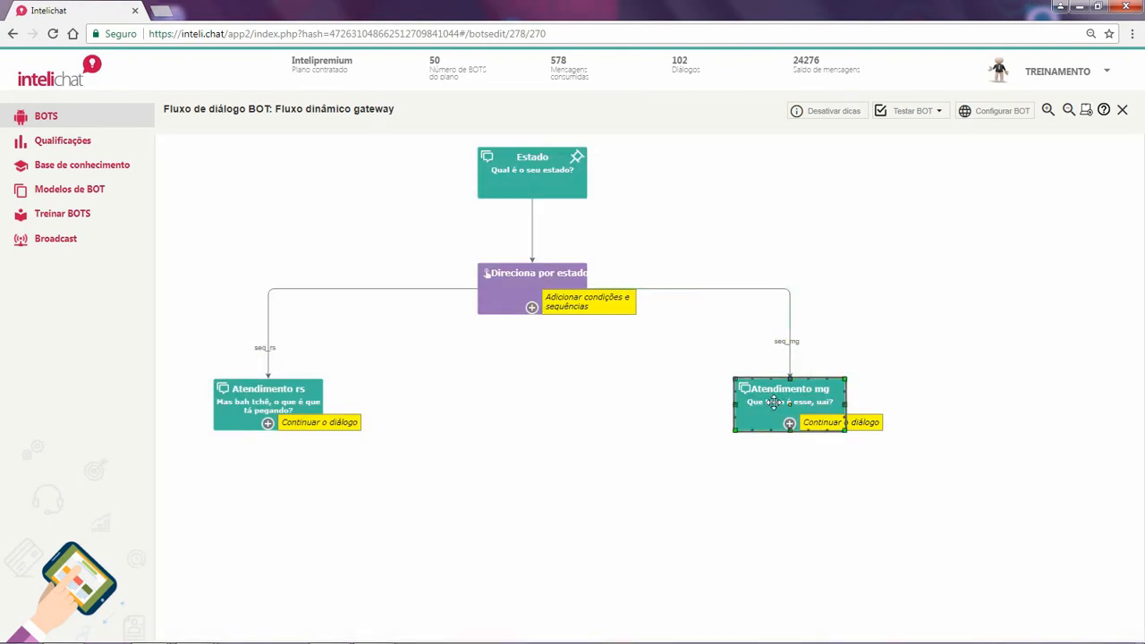
{"action": "right_click", "coordinate": [814, 395]}
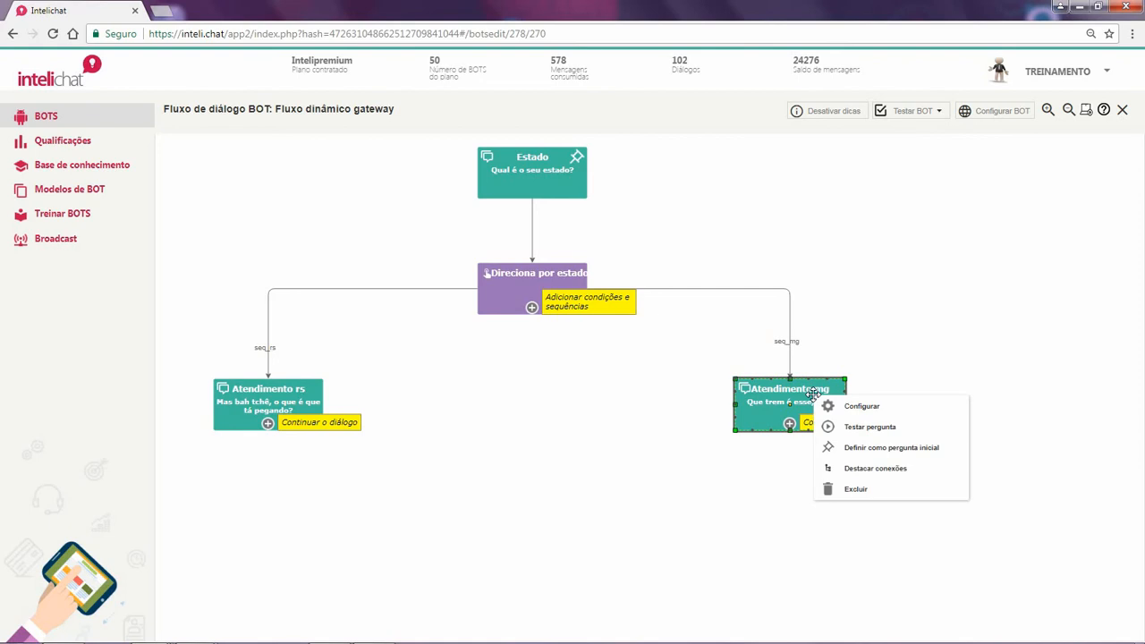
{"action": "left_click", "coordinate": [861, 407]}
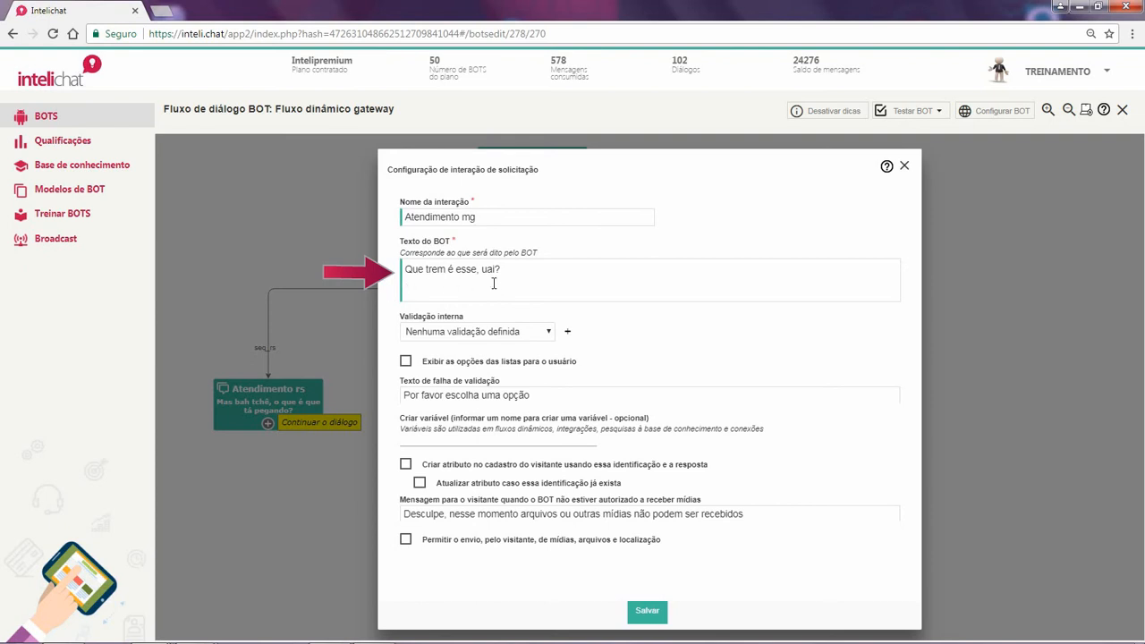
{"action": "left_click", "coordinate": [904, 166]}
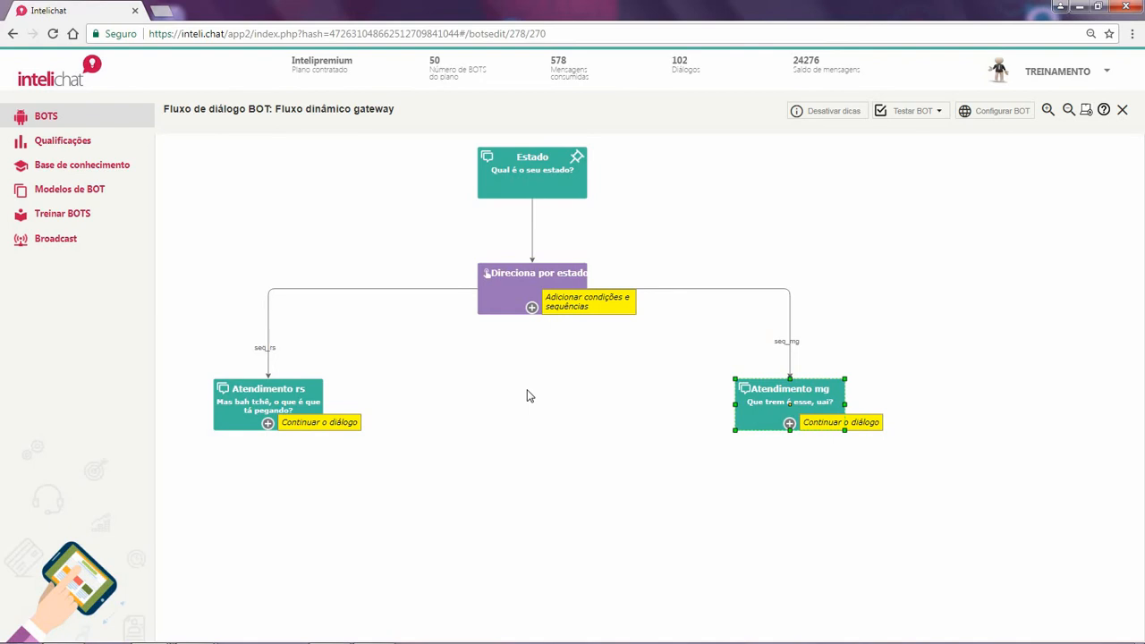
- Add a sequence condition named seq_rj to the "Direciona por estado" gateway, with condition "Igual a" and comparison argument RJ
{"action": "left_click", "coordinate": [533, 309]}
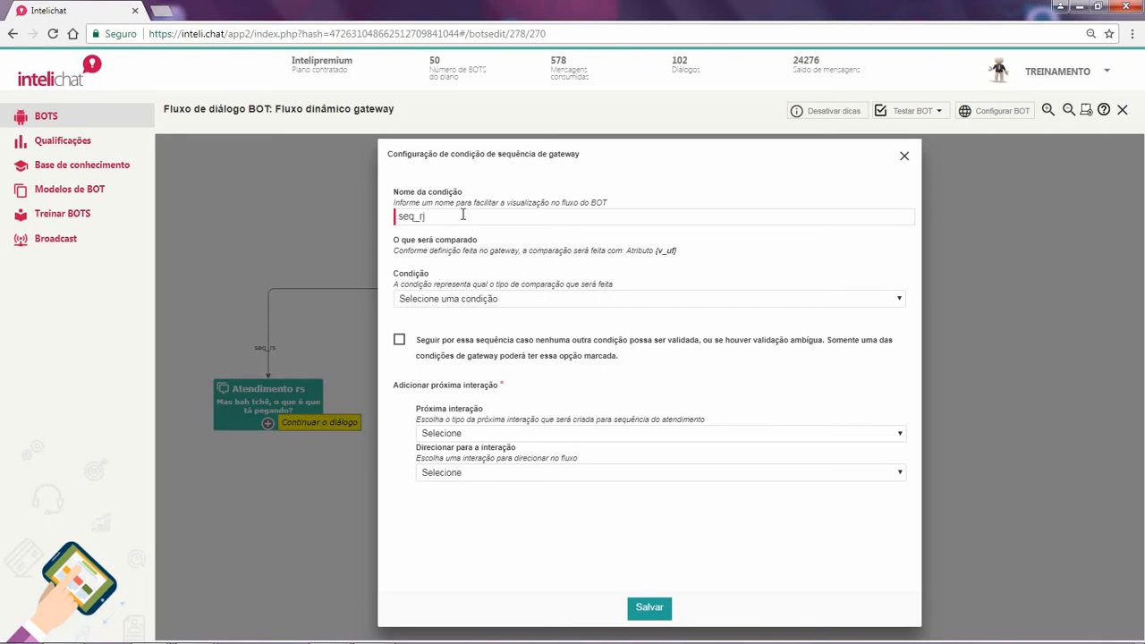
{"action": "left_click", "coordinate": [505, 300]}
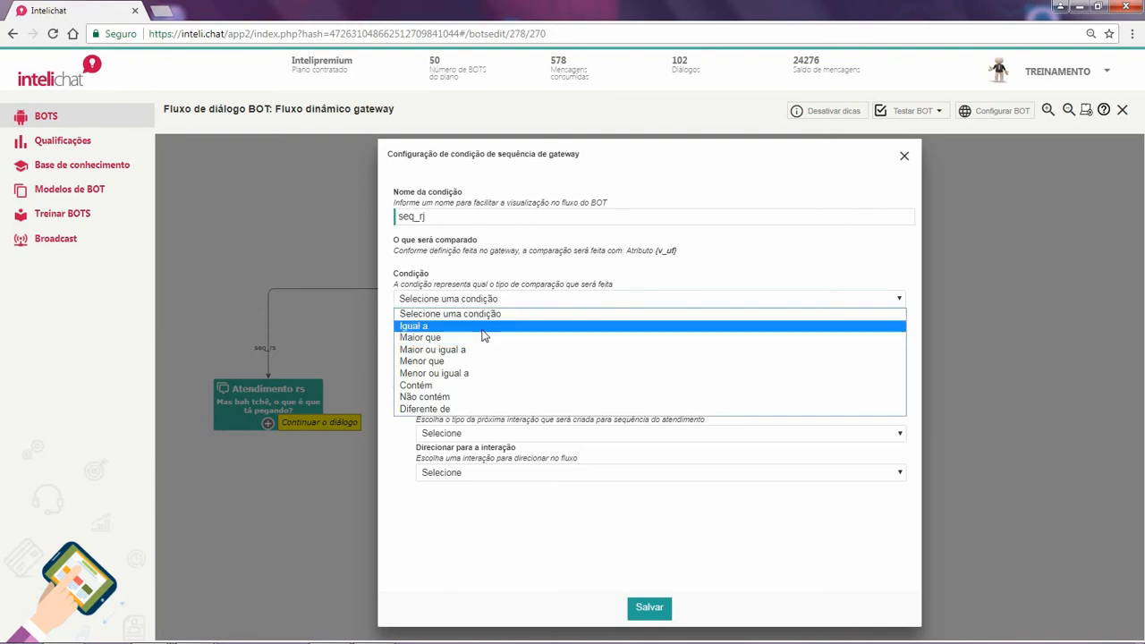
{"action": "left_click", "coordinate": [483, 327]}
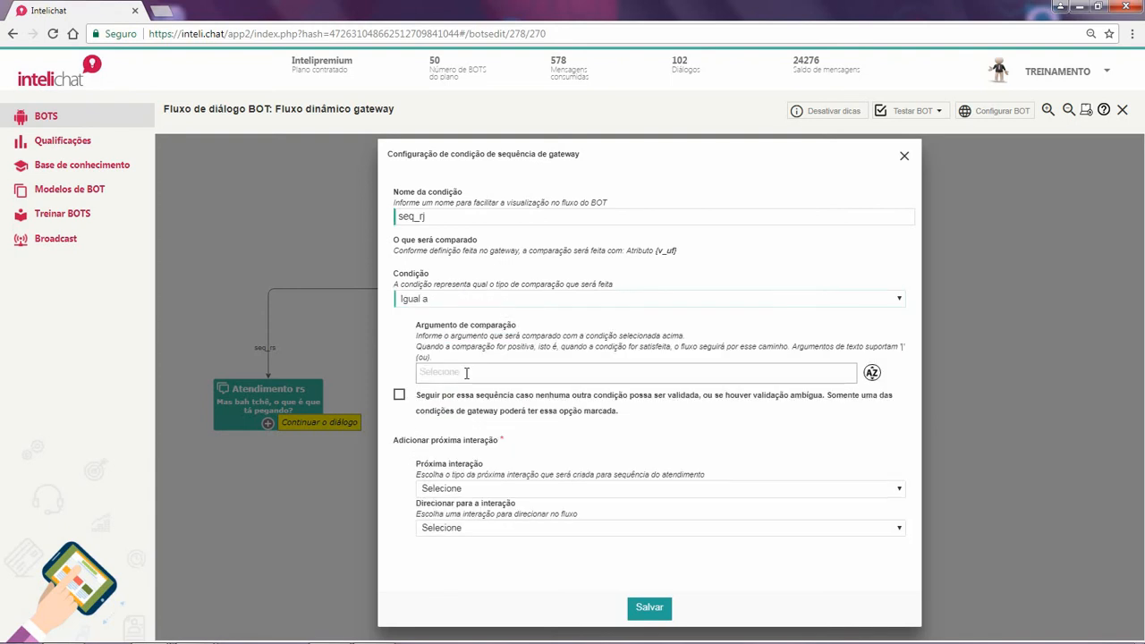
{"action": "left_click", "coordinate": [466, 373]}
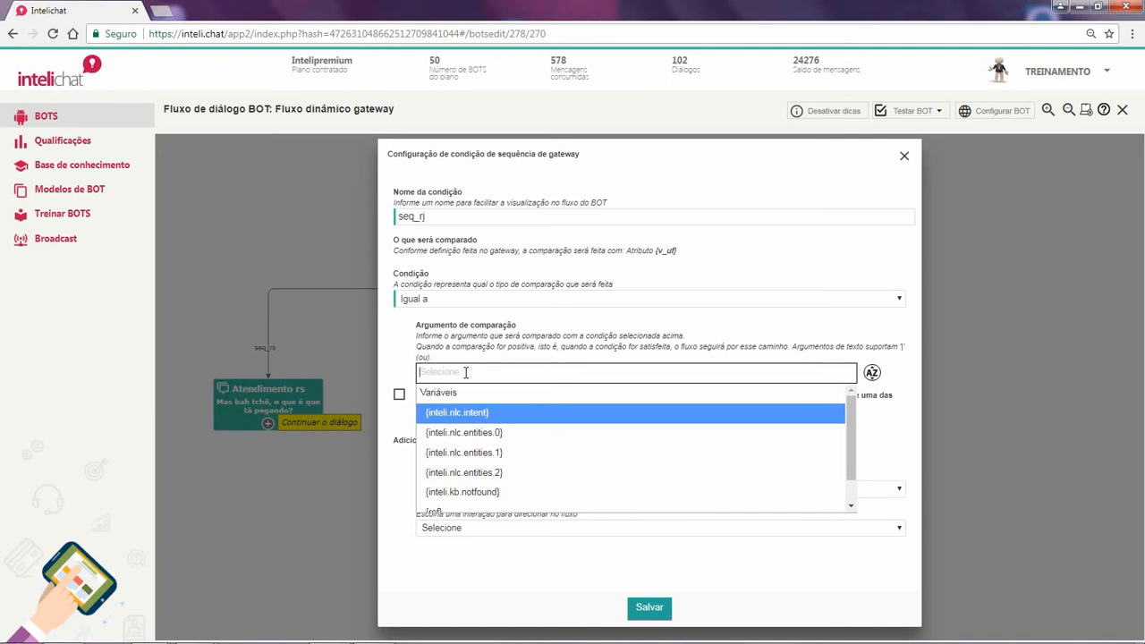
{"action": "type", "text": "RJ"}
{"action": "left_click", "coordinate": [430, 391]}
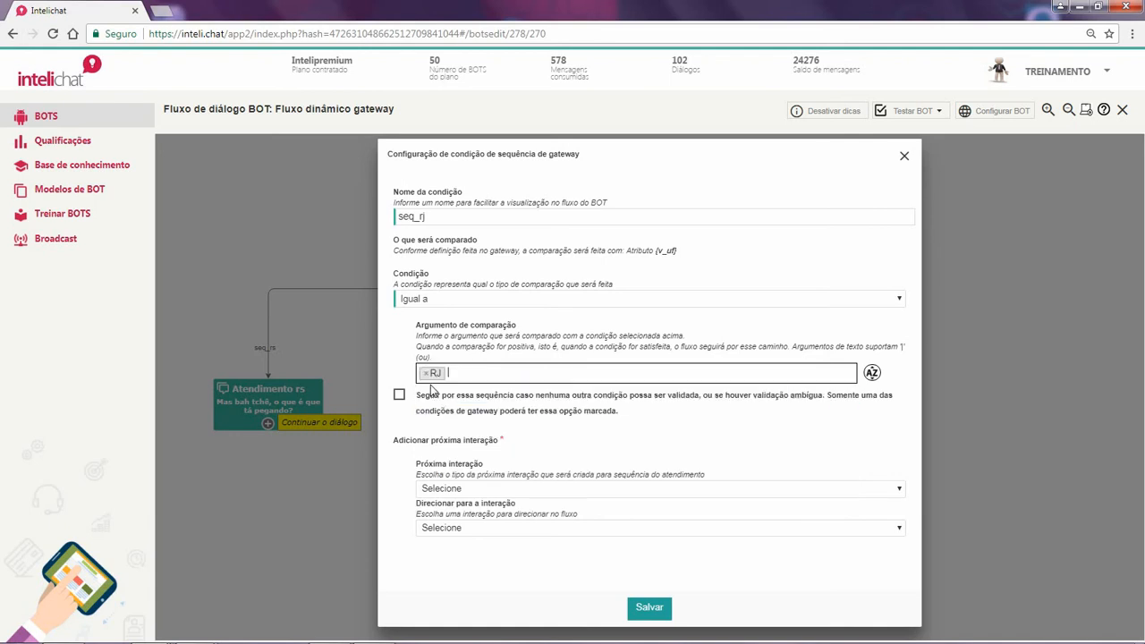
- Save the condition with Solicitação as its next interaction, and place the new block directly below the gateway between the other two interactions
{"action": "left_click", "coordinate": [443, 493]}
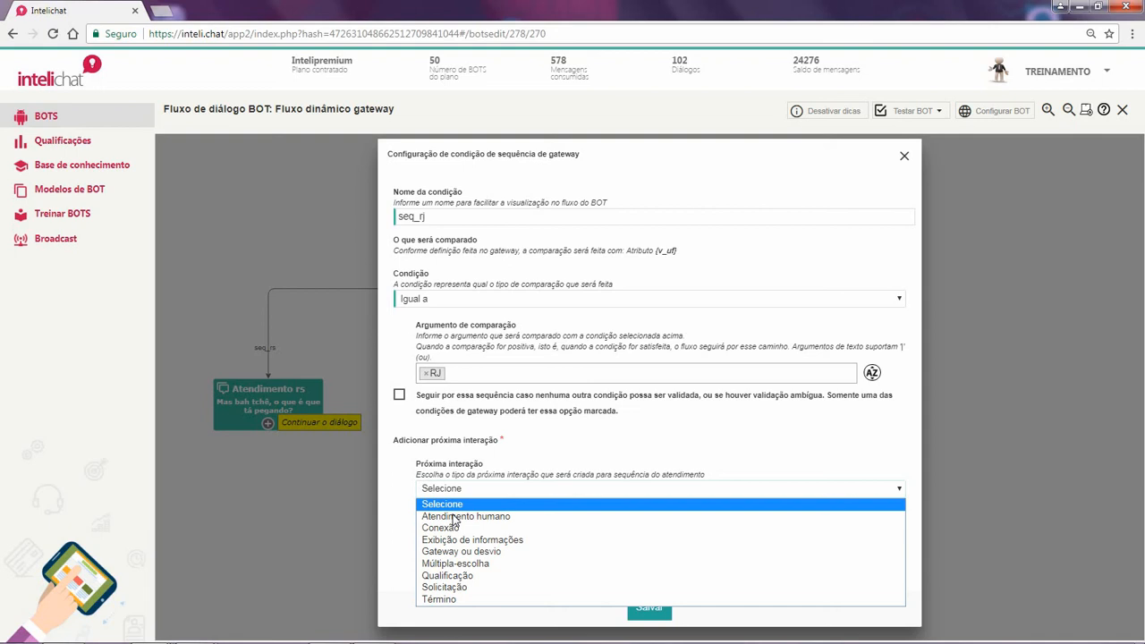
{"action": "left_click", "coordinate": [446, 588]}
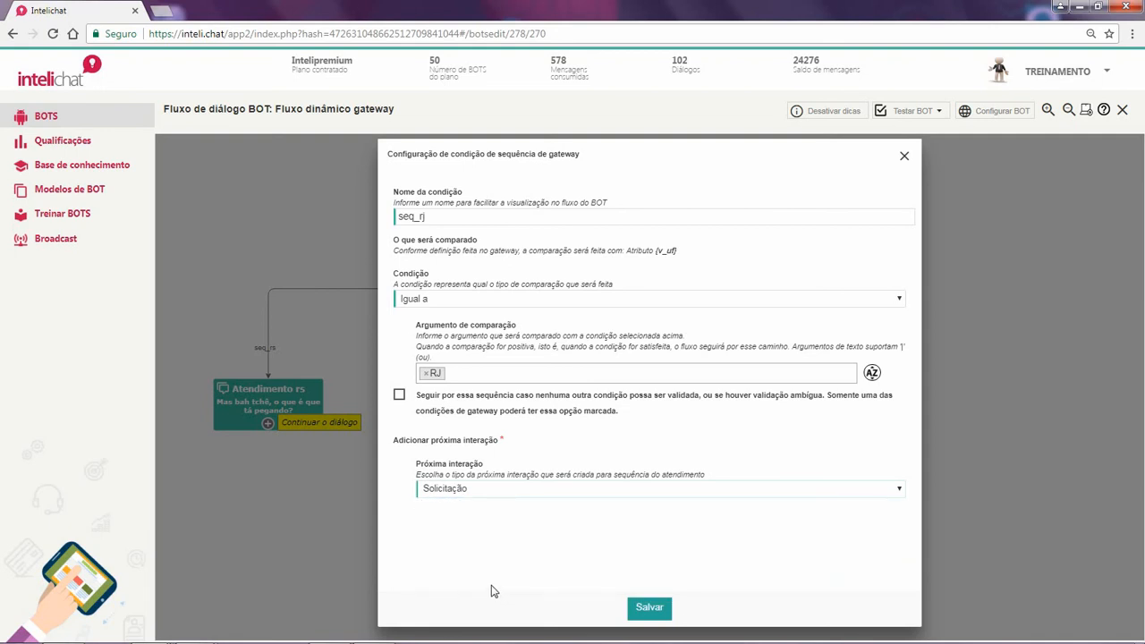
{"action": "left_click", "coordinate": [648, 610]}
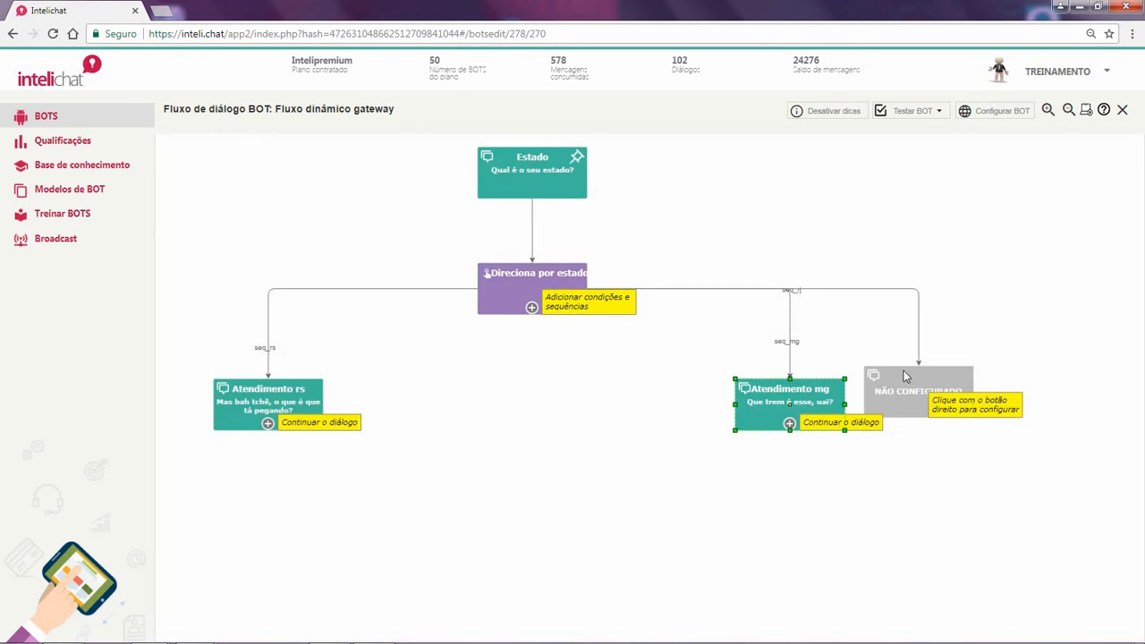
{"action": "left_click_drag", "start_coordinate": [903, 371], "coordinate": [533, 422]}
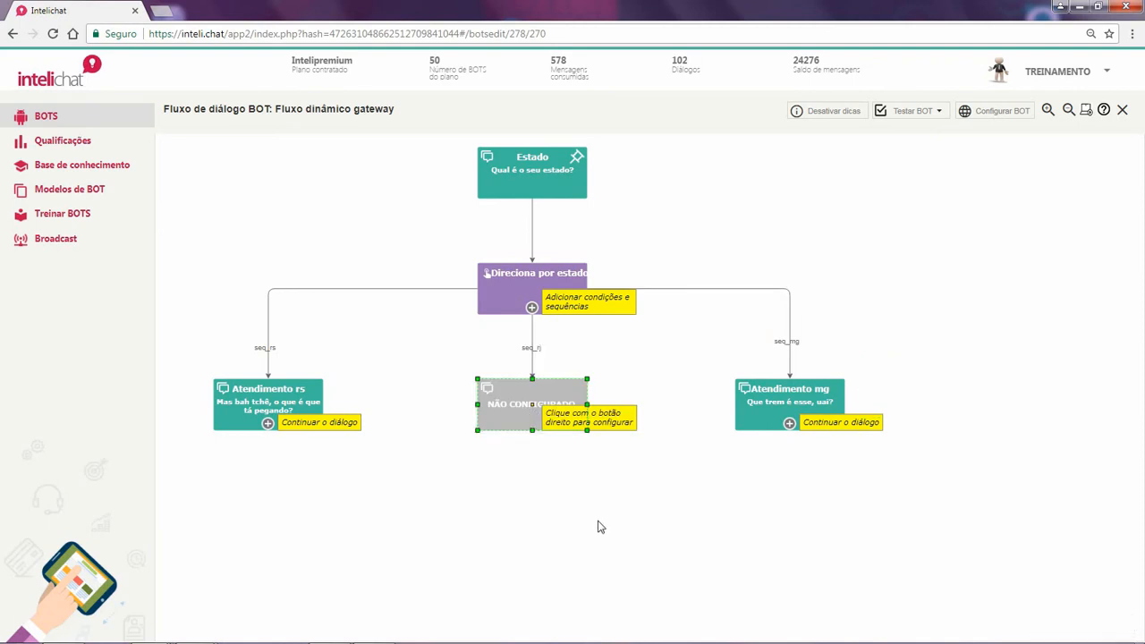
- Configure the new interaction with the name "Atendimento rj" and the bot text "Aí mermão, qual é a parada?", and save it
{"action": "right_click", "coordinate": [520, 403]}
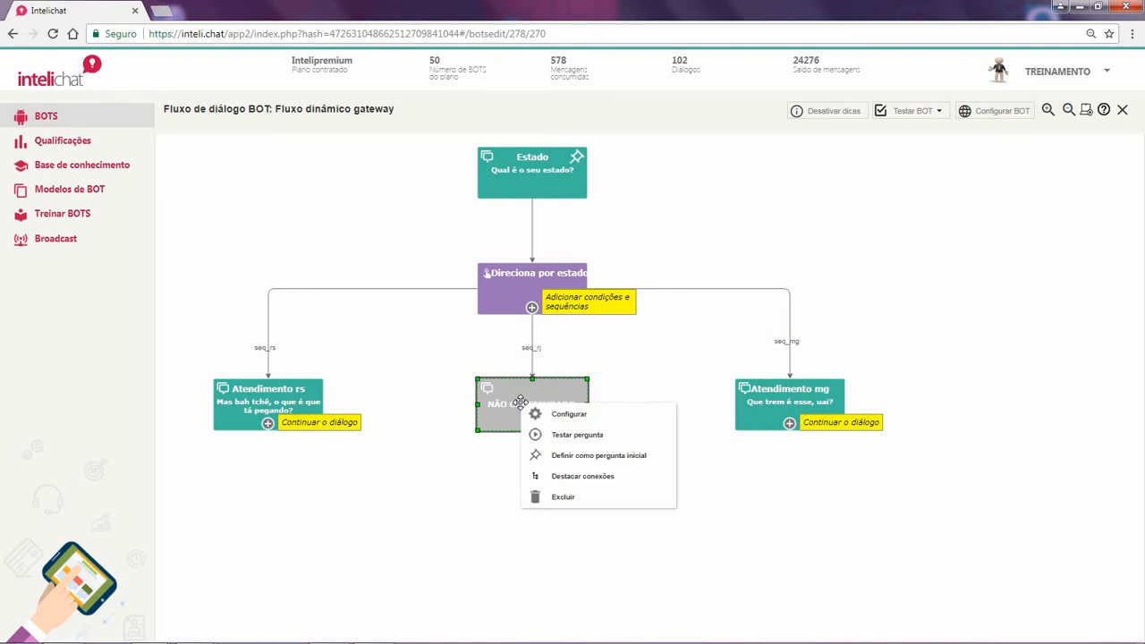
{"action": "left_click", "coordinate": [571, 415]}
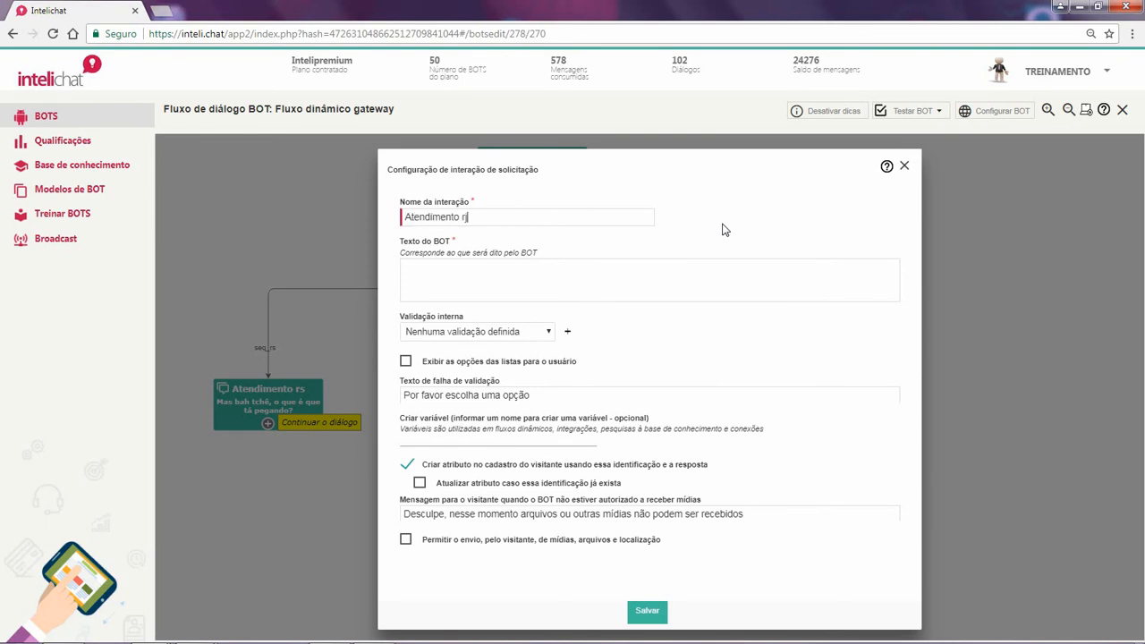
{"action": "left_click", "coordinate": [438, 269]}
{"action": "type", "text": "Aí mermão, qu"}
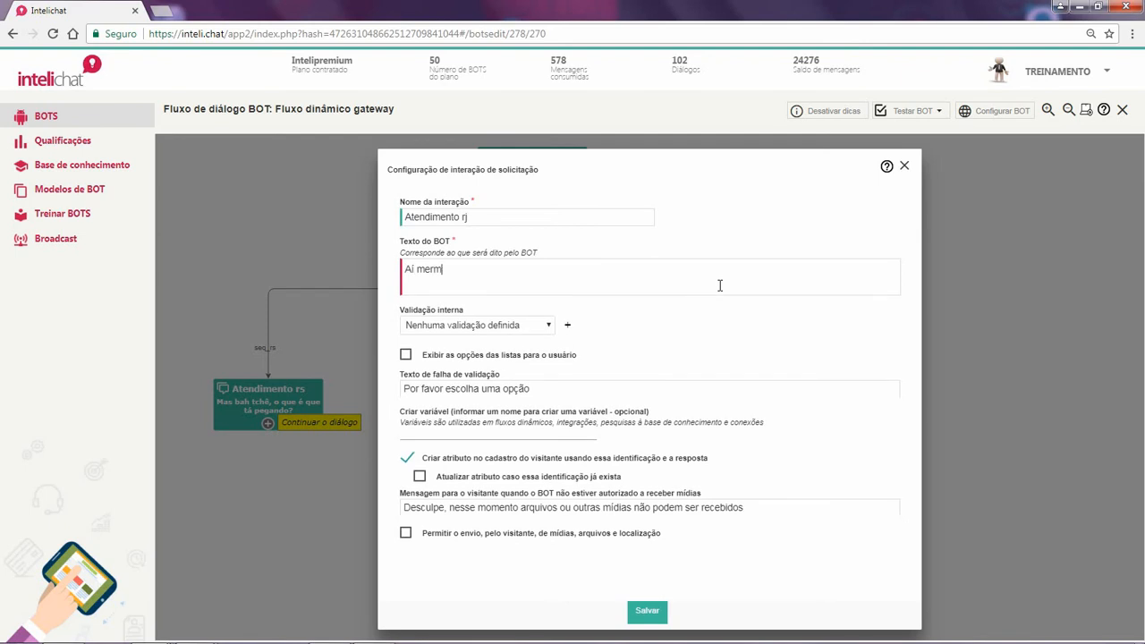
{"action": "type", "text": "al é a parada?"}
{"action": "left_click", "coordinate": [648, 614]}
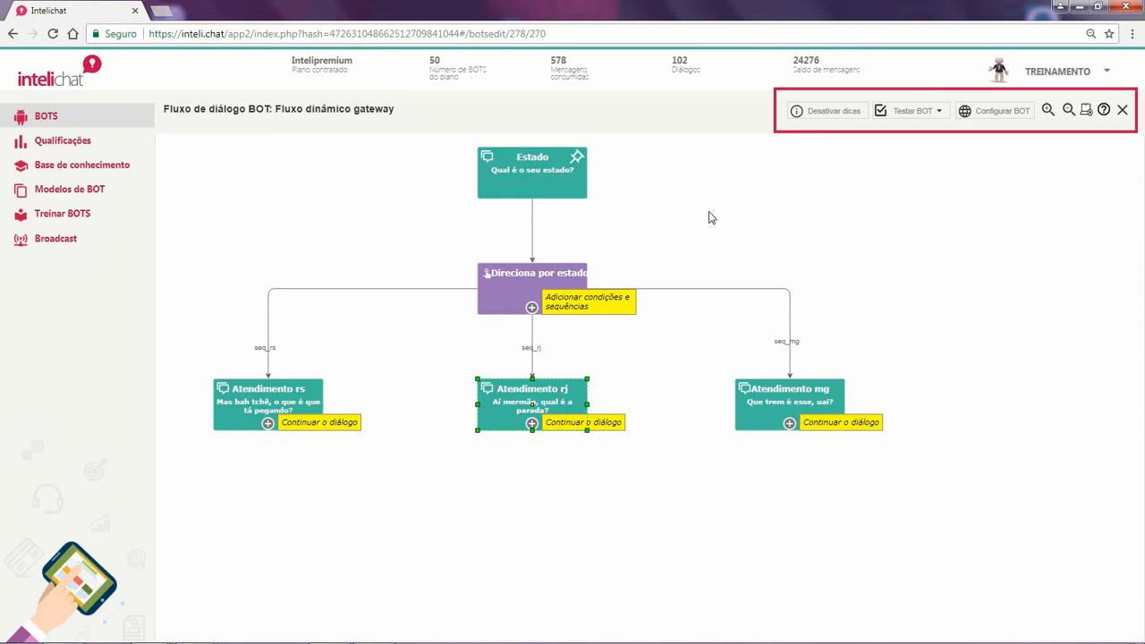
- Test the bot within the editor with variable inspection shown, answering the state question with RS, and close the test
{"action": "left_click", "coordinate": [939, 113]}
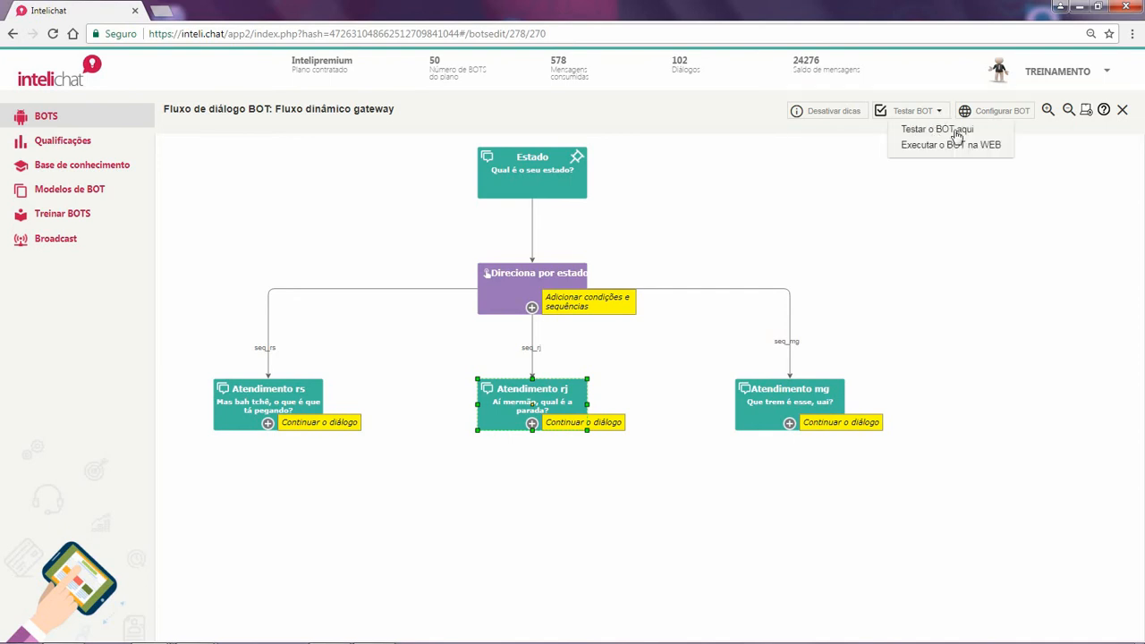
{"action": "left_click", "coordinate": [957, 132]}
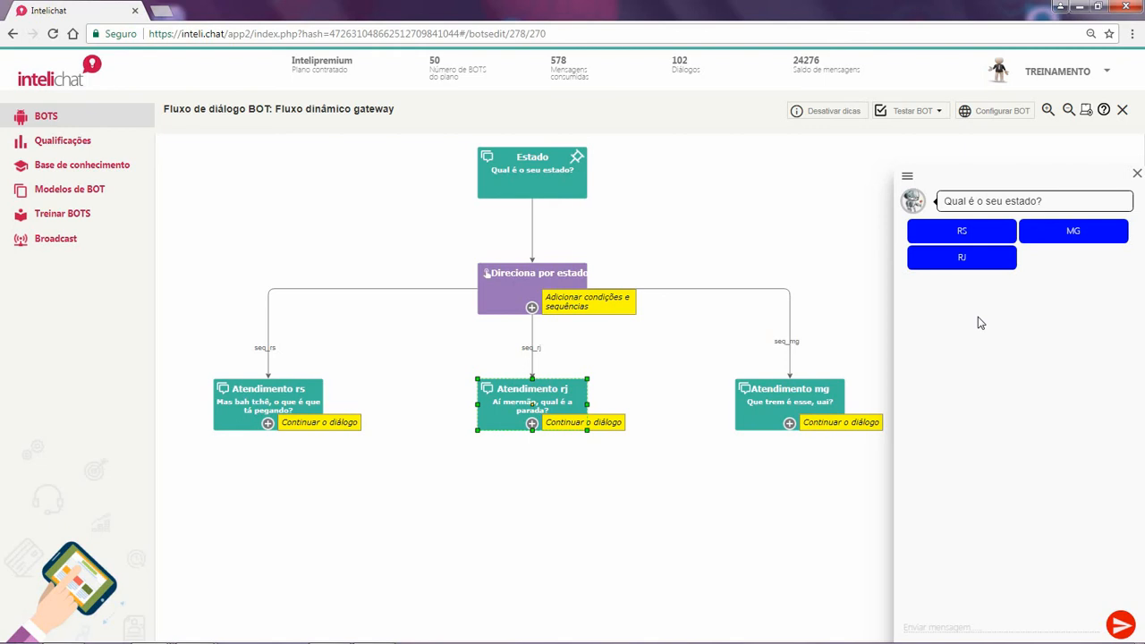
{"action": "left_click", "coordinate": [908, 178]}
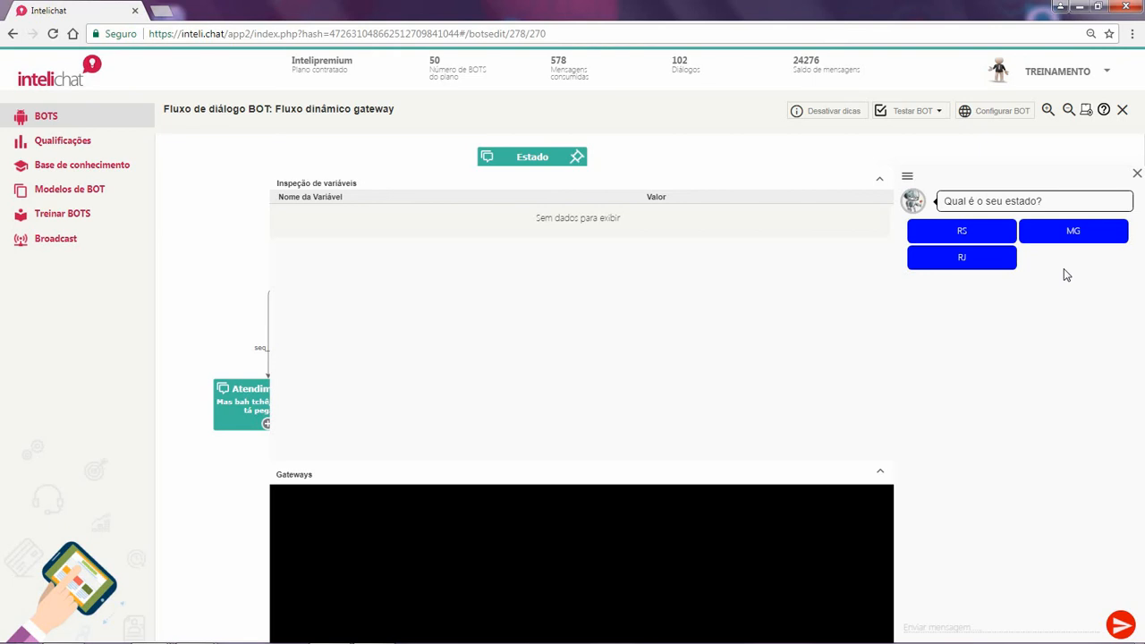
{"action": "left_click", "coordinate": [963, 232]}
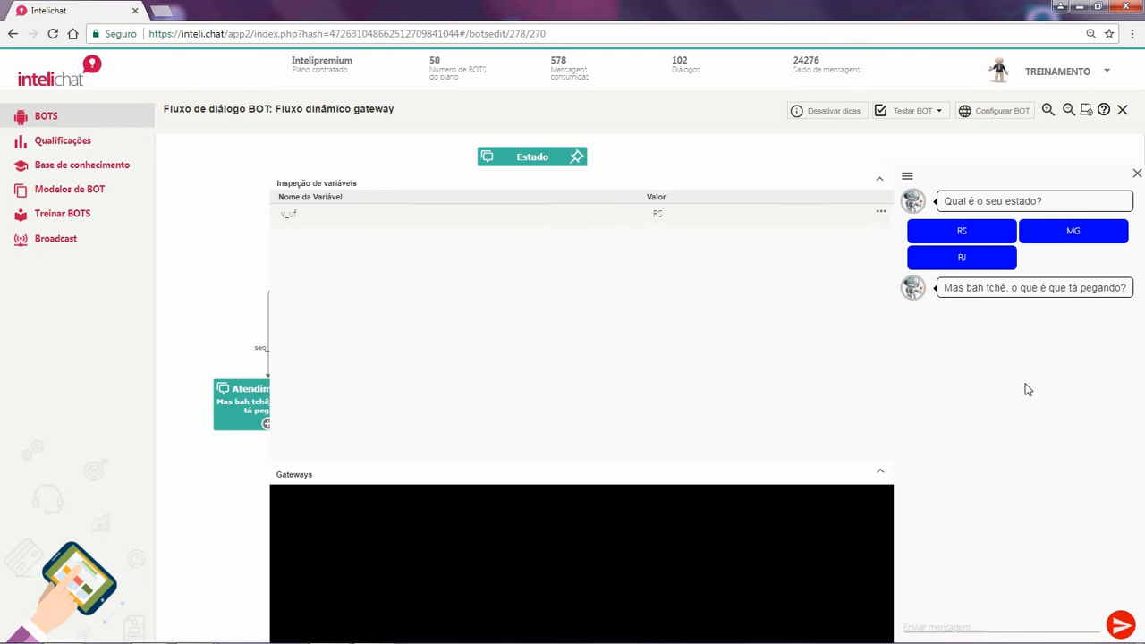
{"action": "left_click", "coordinate": [1136, 175]}
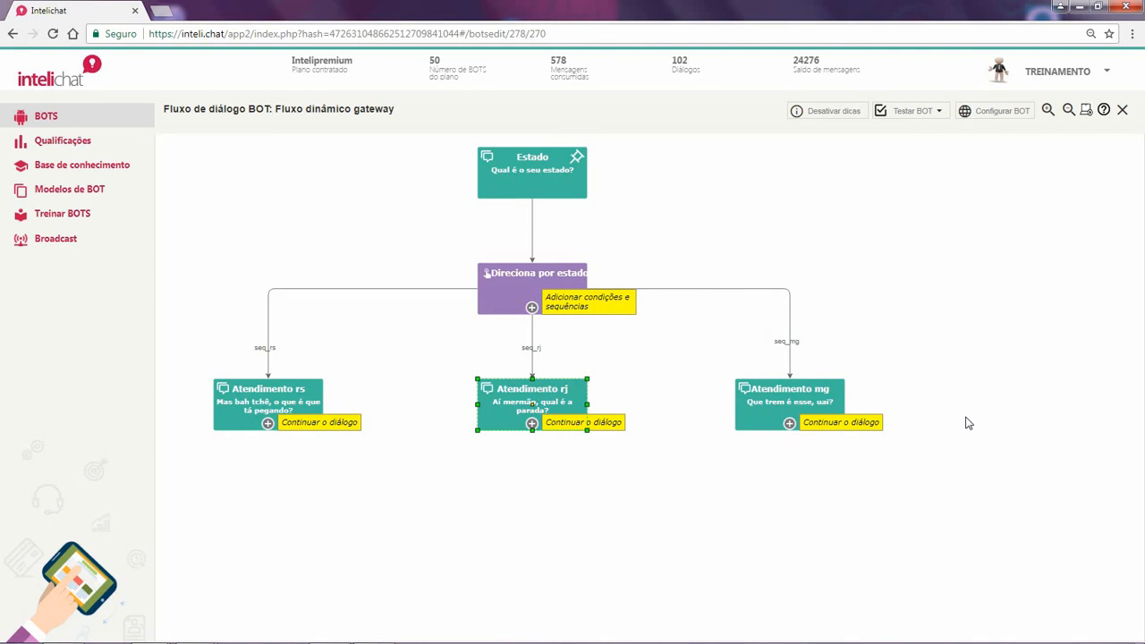